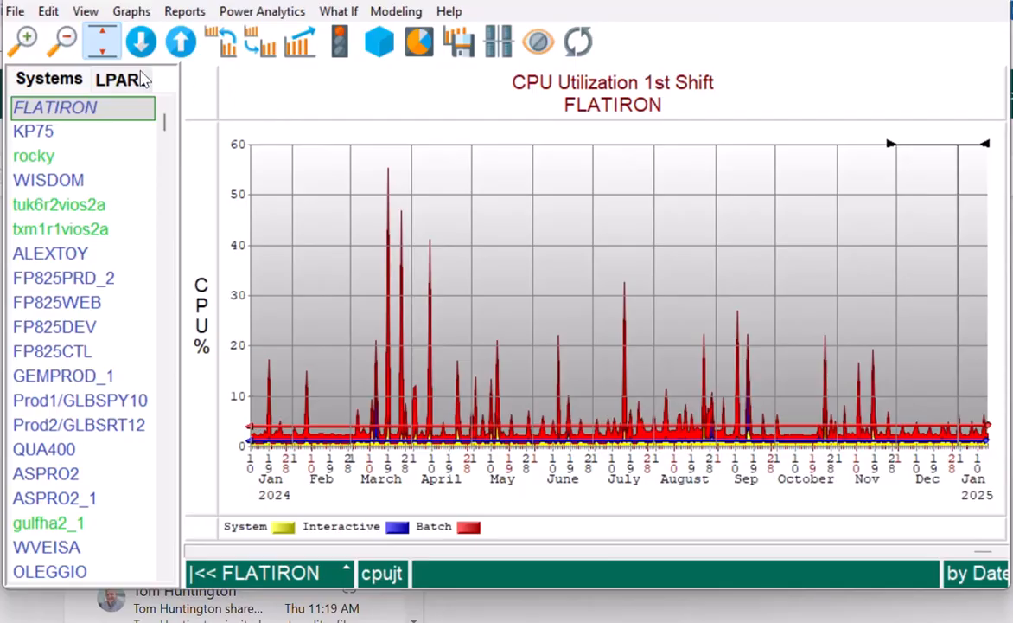
- Open the Groups options and expand the ODBC group under Jobs to show its items
left_click(49, 13)
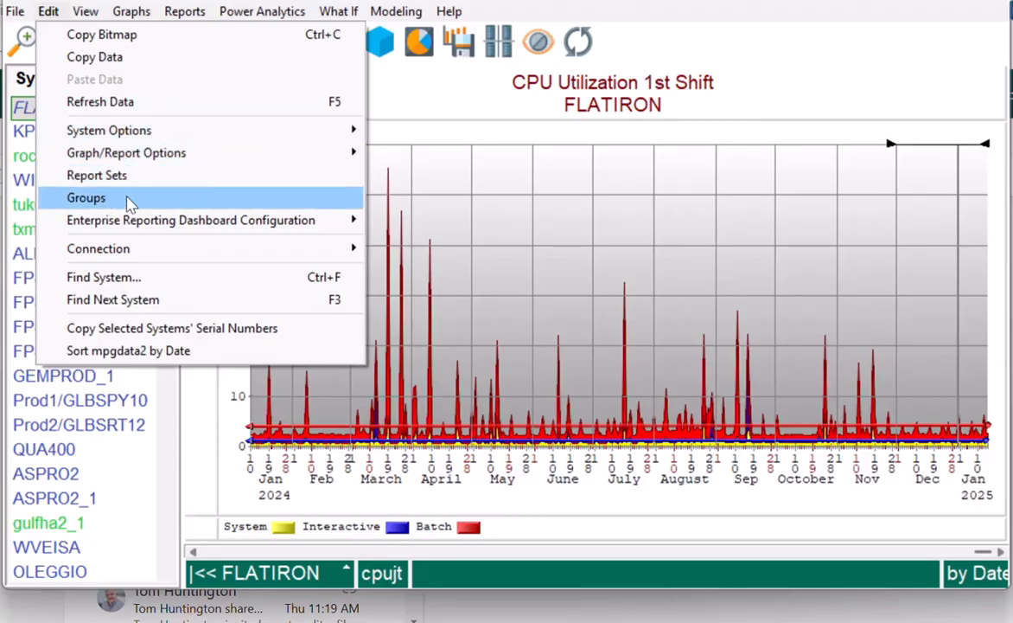
mouse_move(123, 212)
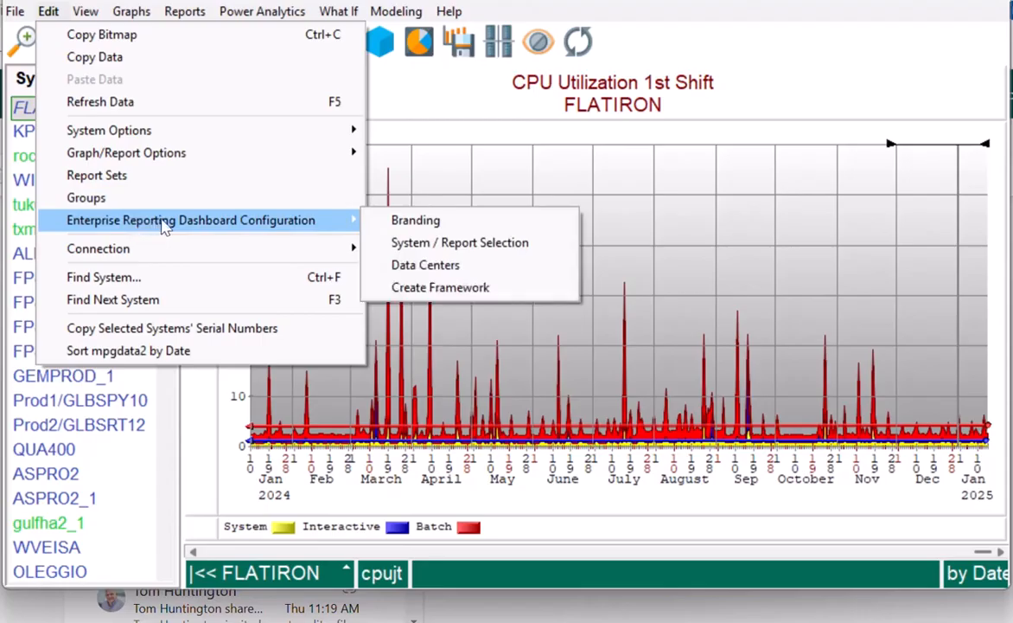
left_click(139, 201)
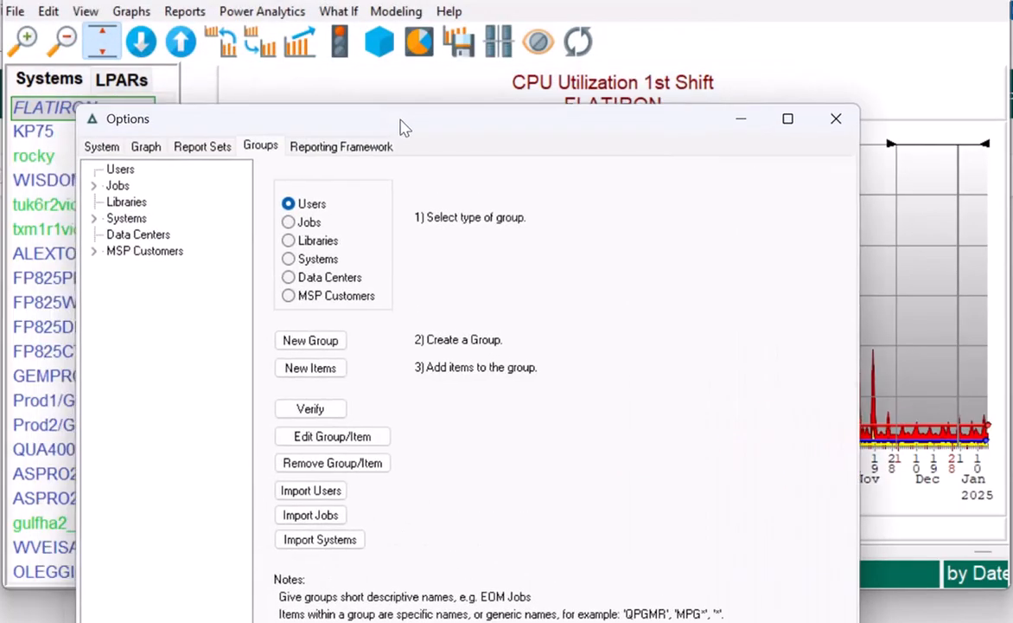
left_click(176, 377)
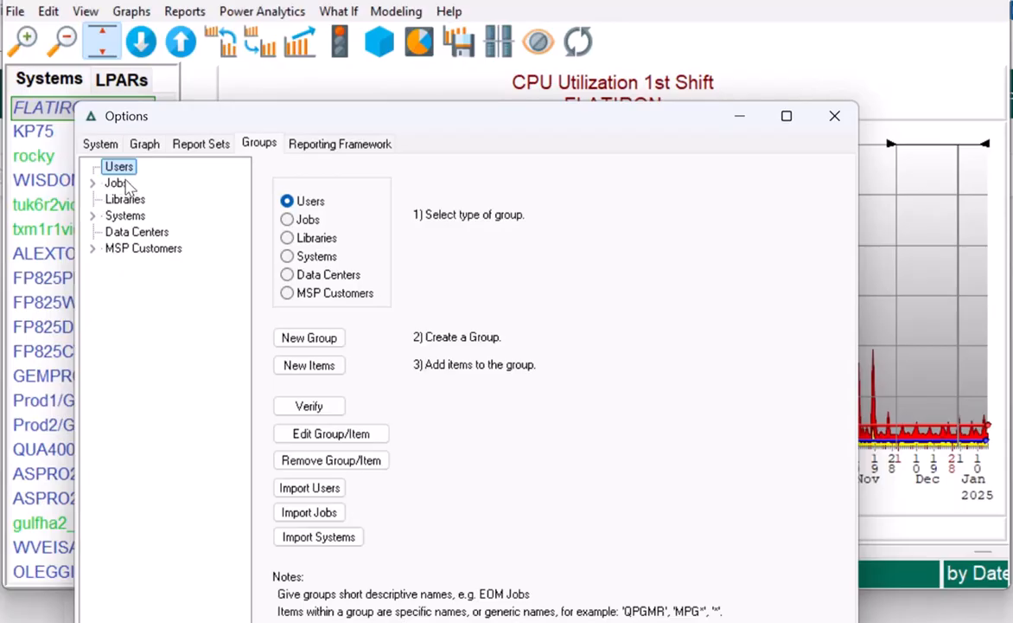
left_click(90, 182)
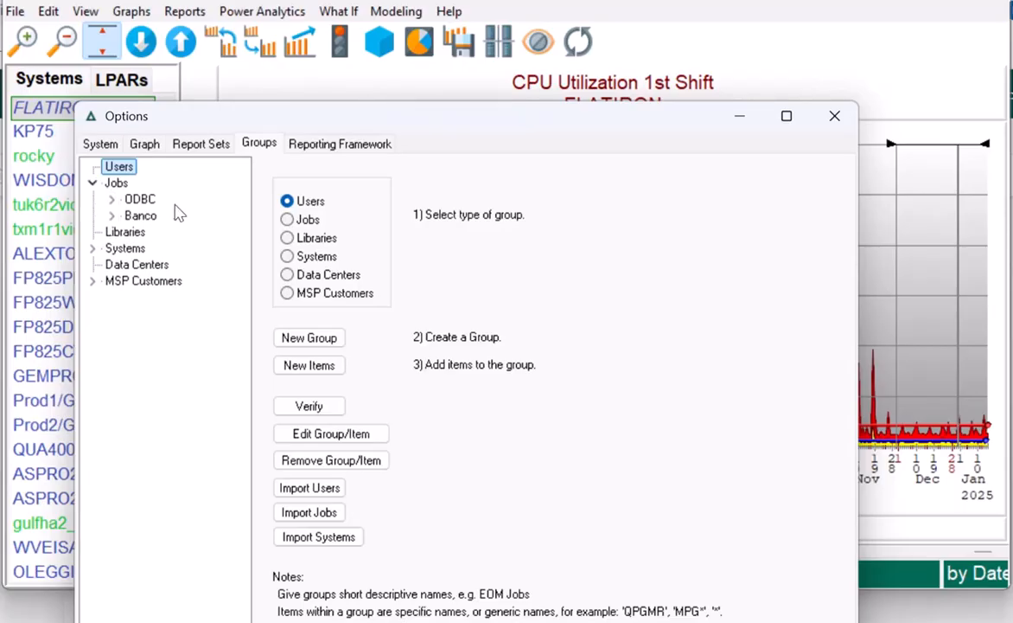
left_click(110, 199)
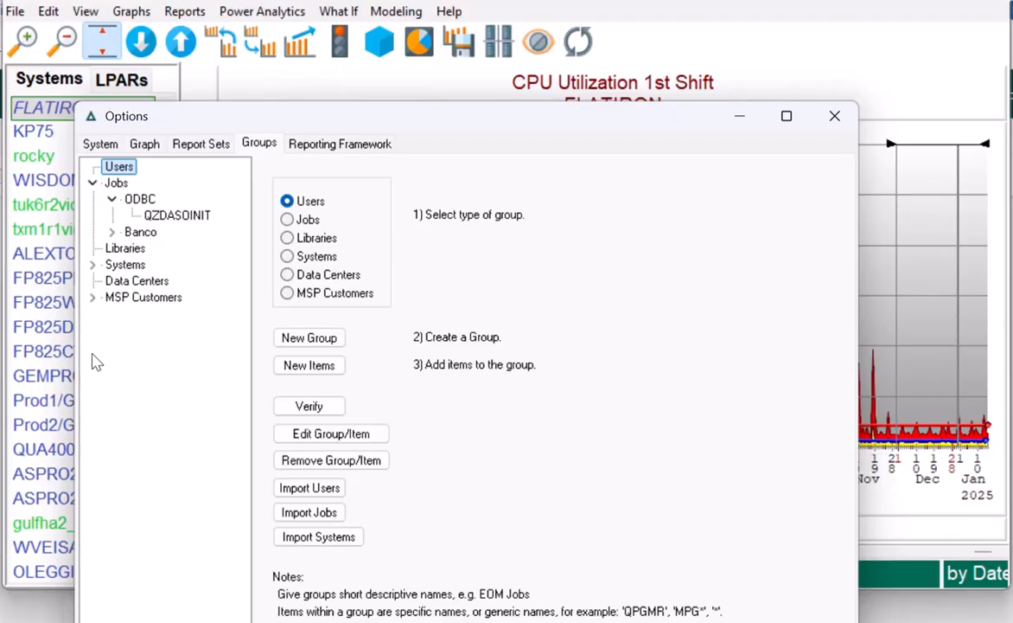
left_click(149, 201)
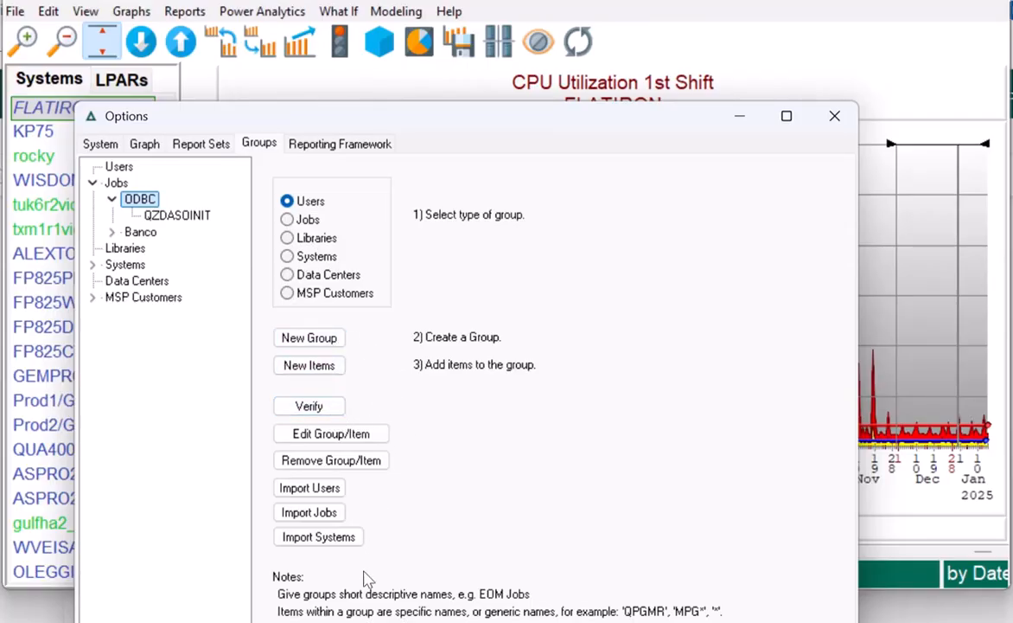
left_click(328, 366)
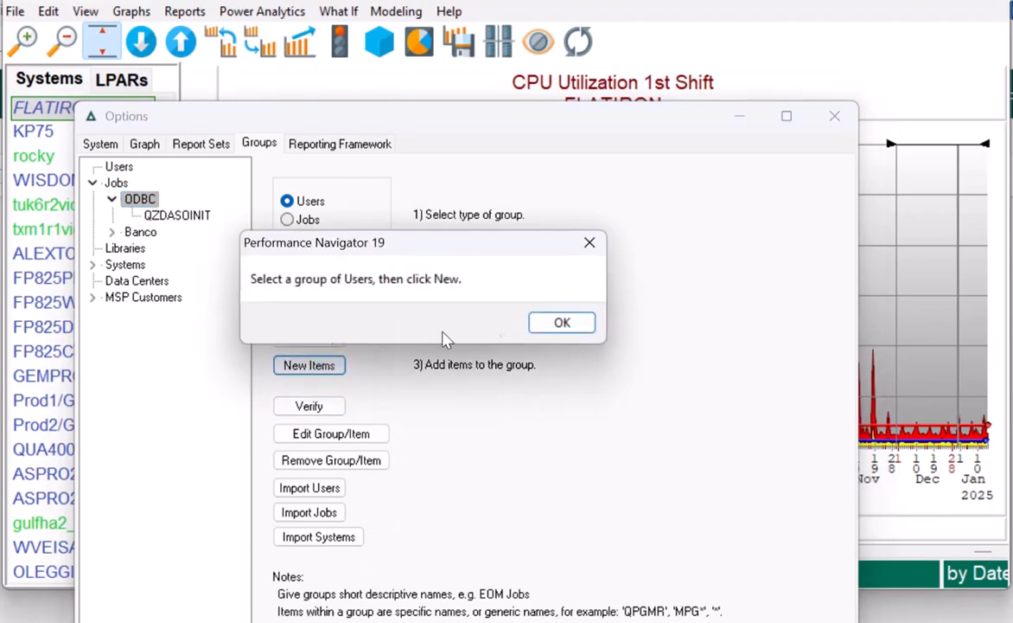
left_click(591, 319)
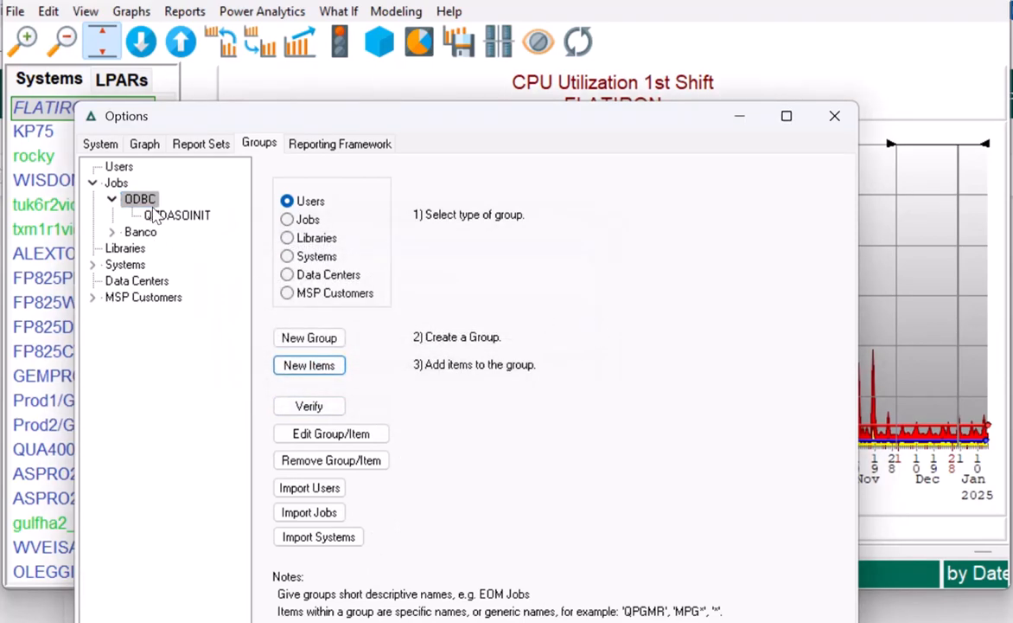
- Add a new item named QZDASSINIT to the ODBC jobs group, with Jobs as the group type
left_click(177, 216)
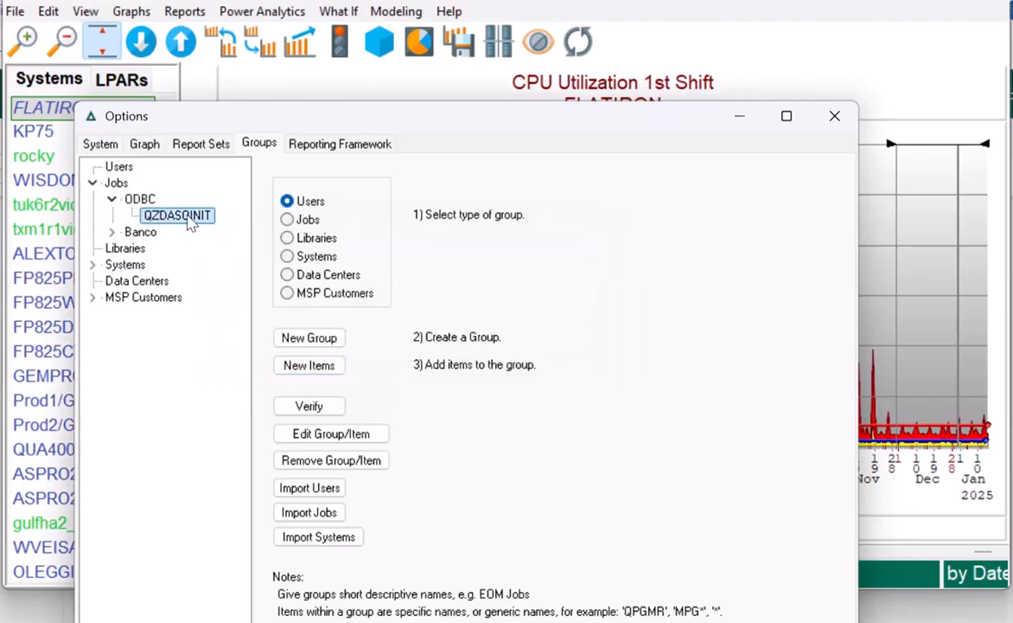
left_click(333, 366)
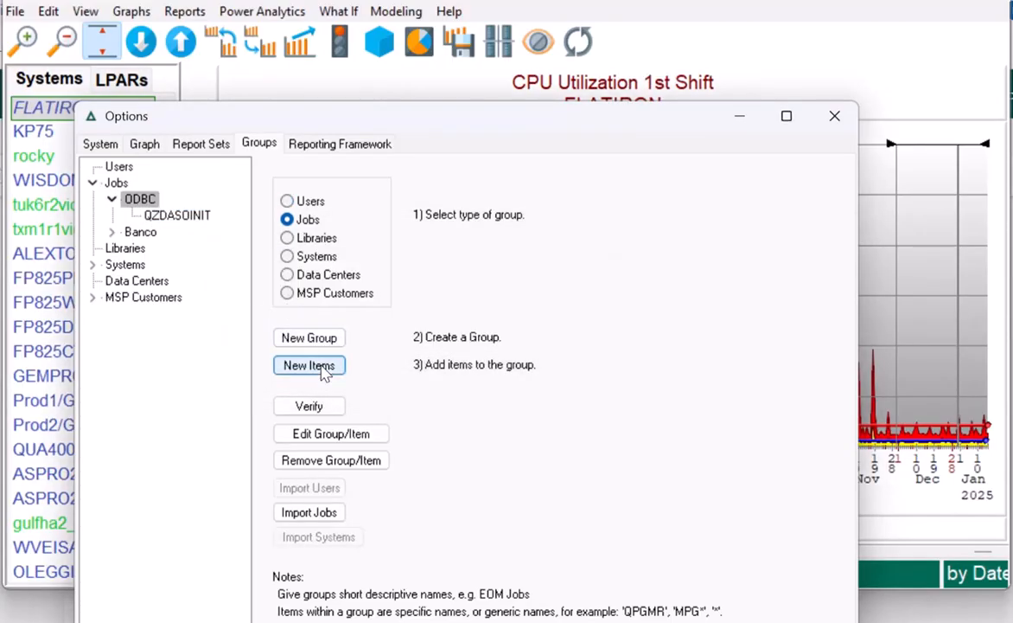
left_click(322, 370)
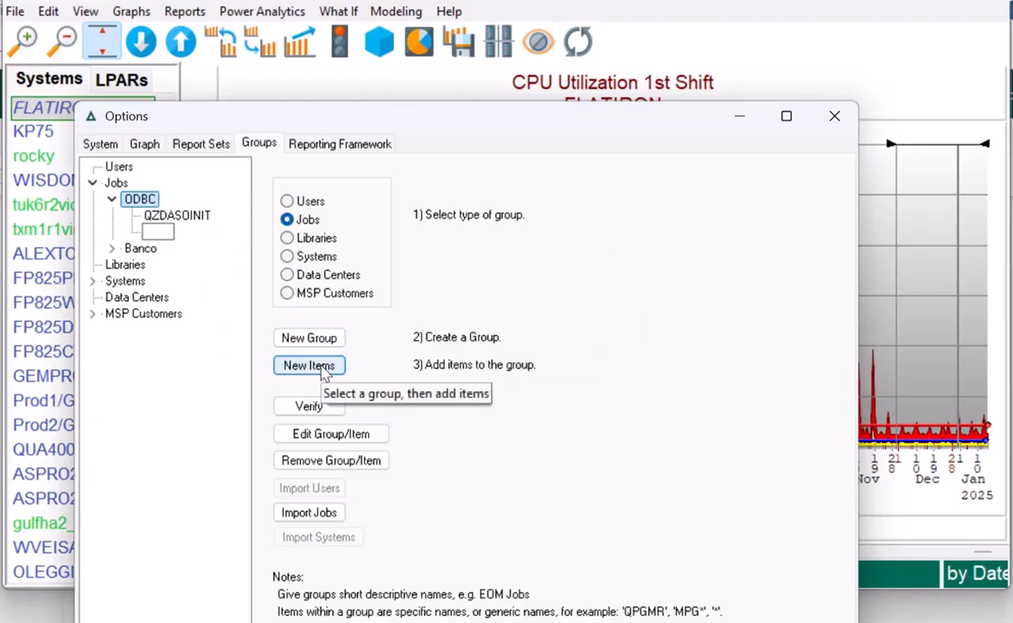
type("QA")
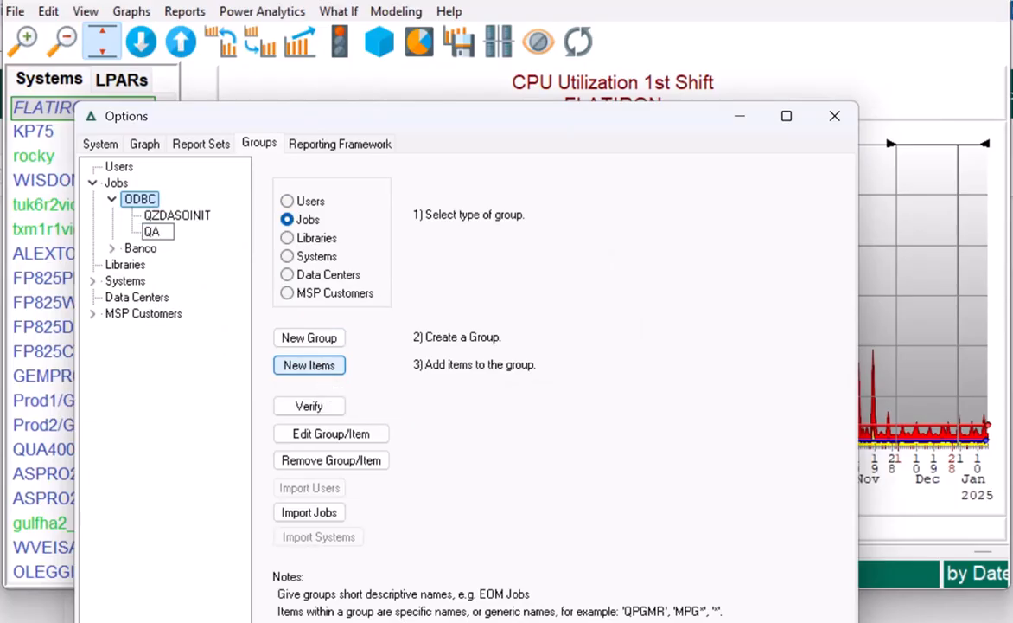
type("ZD")
key("BackSpace")
key("BackSpace")
key("BackSpace")
type("ZDASSINIT")
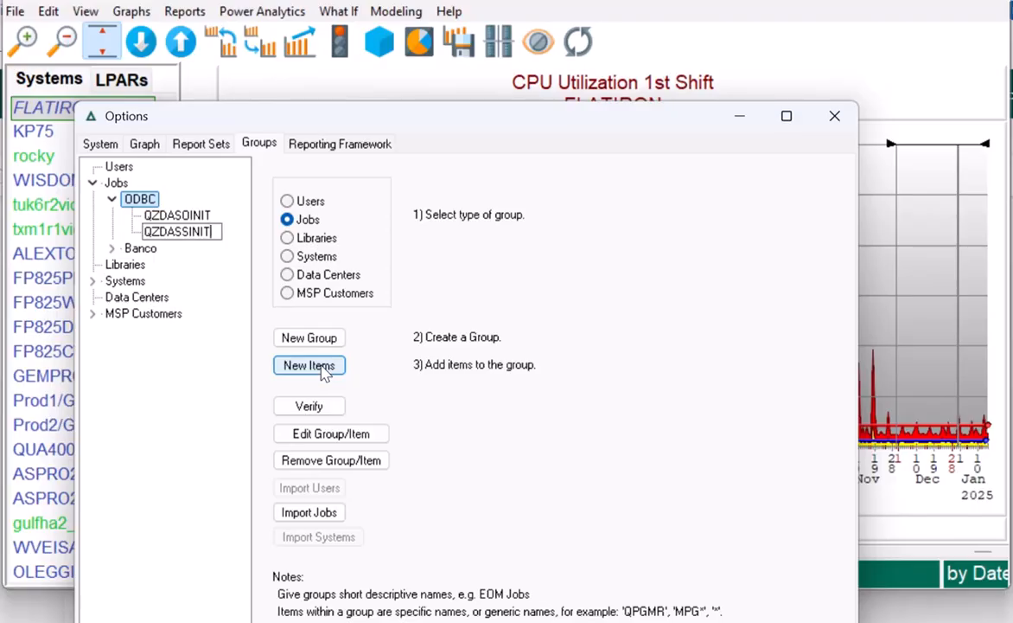
key("Return")
left_click(323, 372)
key("Escape")
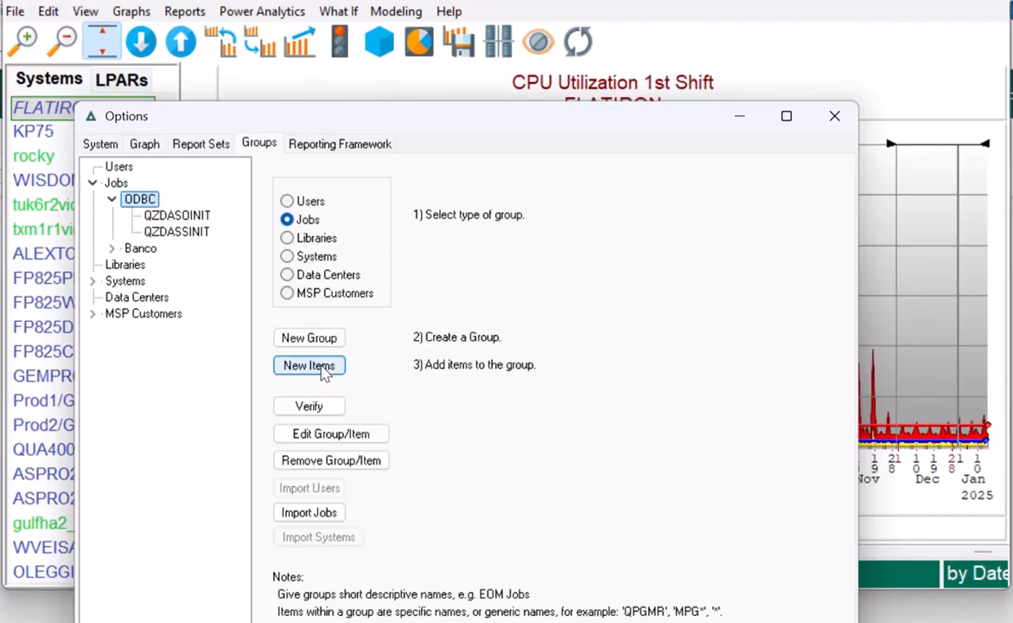
- Review the items in the Banco jobs group and the list of Systems groups, then close the options
left_click(113, 250)
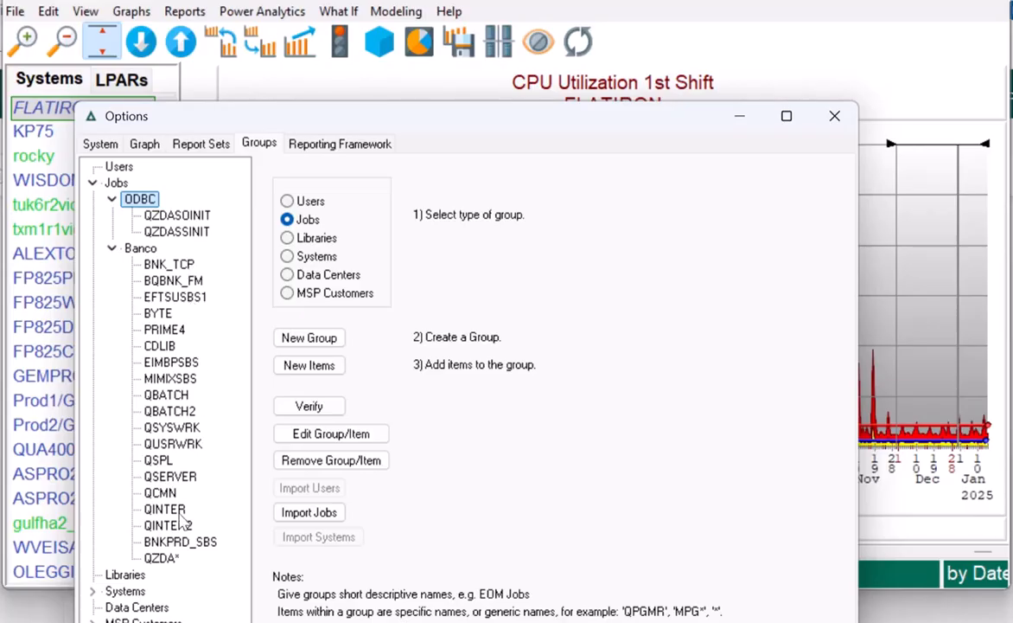
left_click(113, 250)
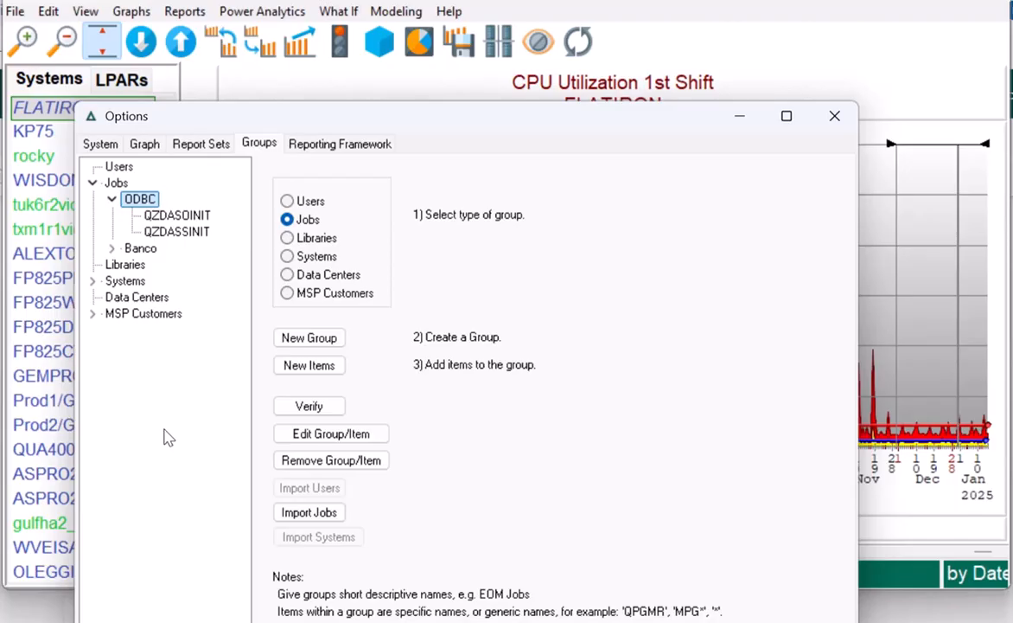
left_click(112, 199)
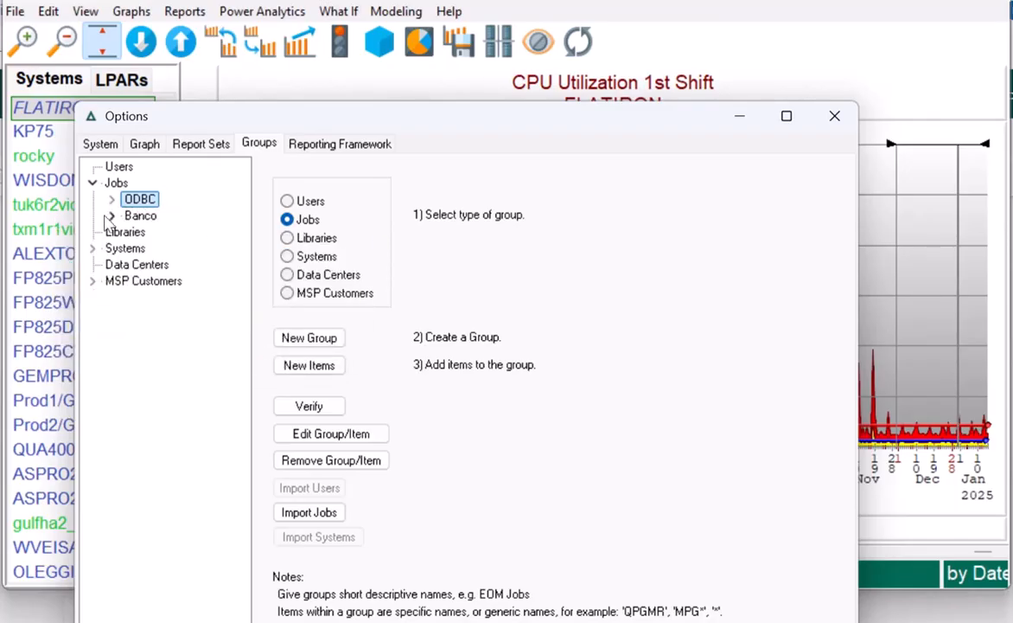
left_click(93, 249)
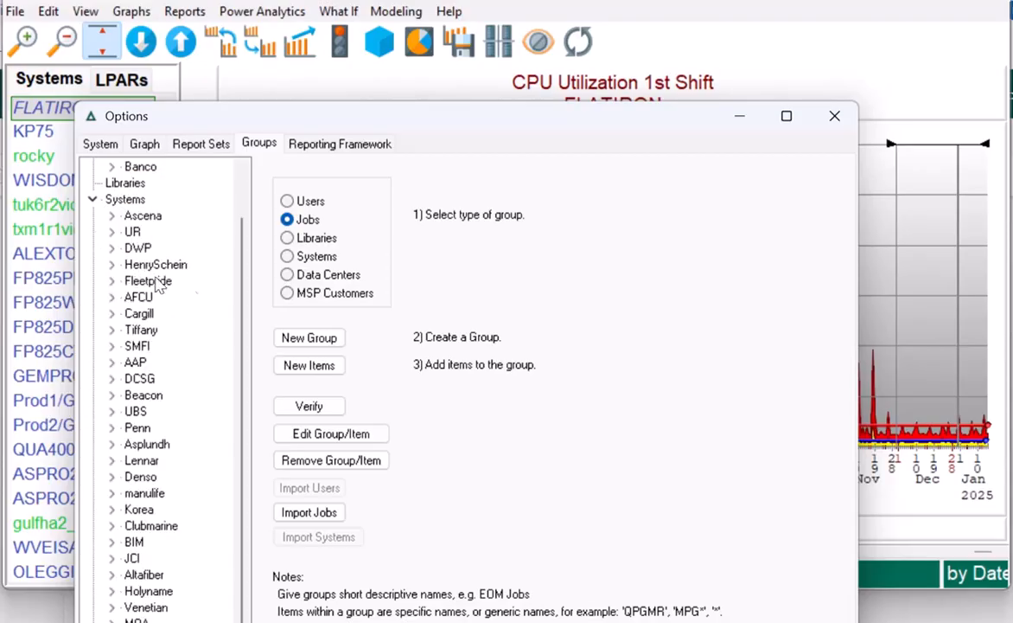
left_click_drag(241, 340, 249, 270)
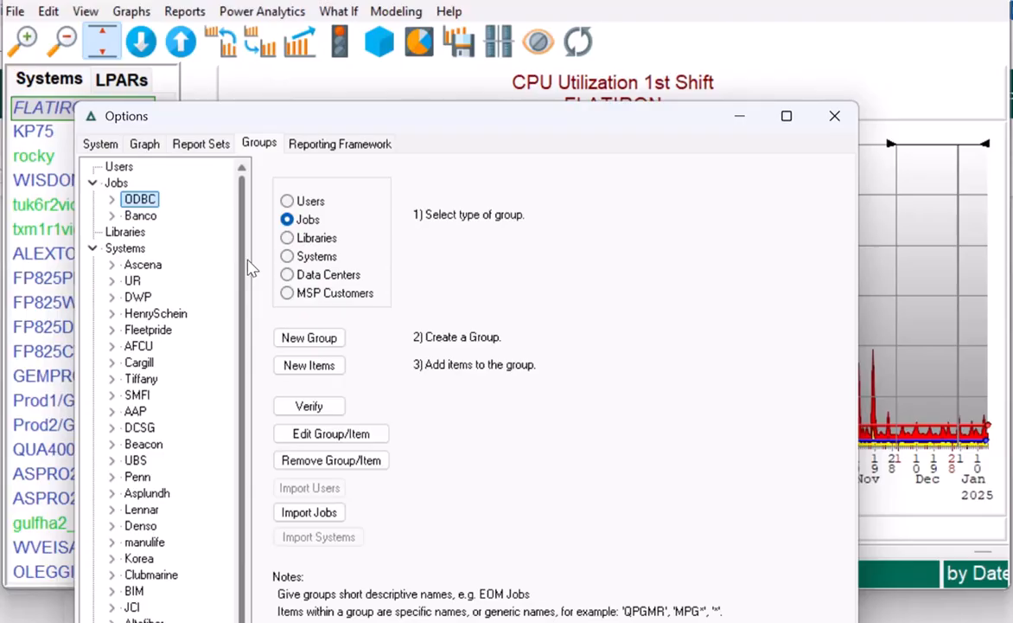
left_click(92, 249)
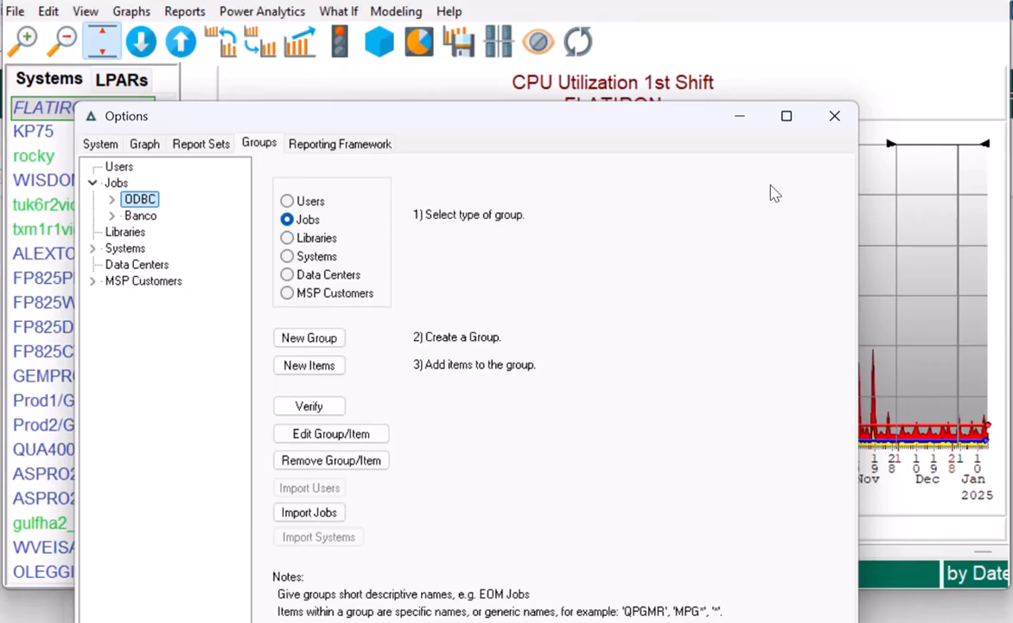
left_click(835, 117)
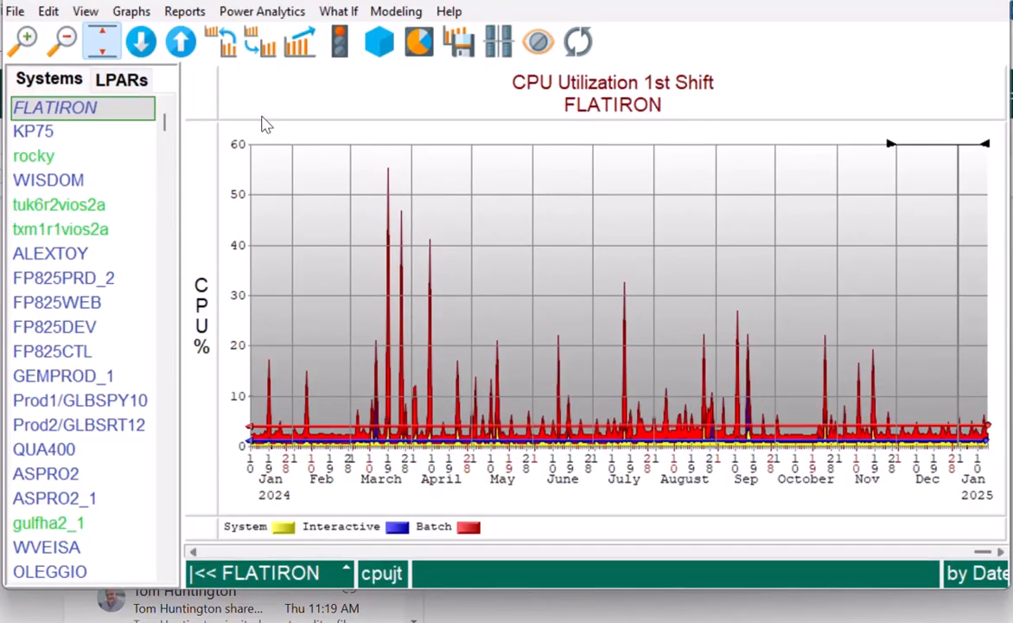
- Examine the details of the listed systems and the groups available for selecting or adding FP825DEV
mouse_move(45, 115)
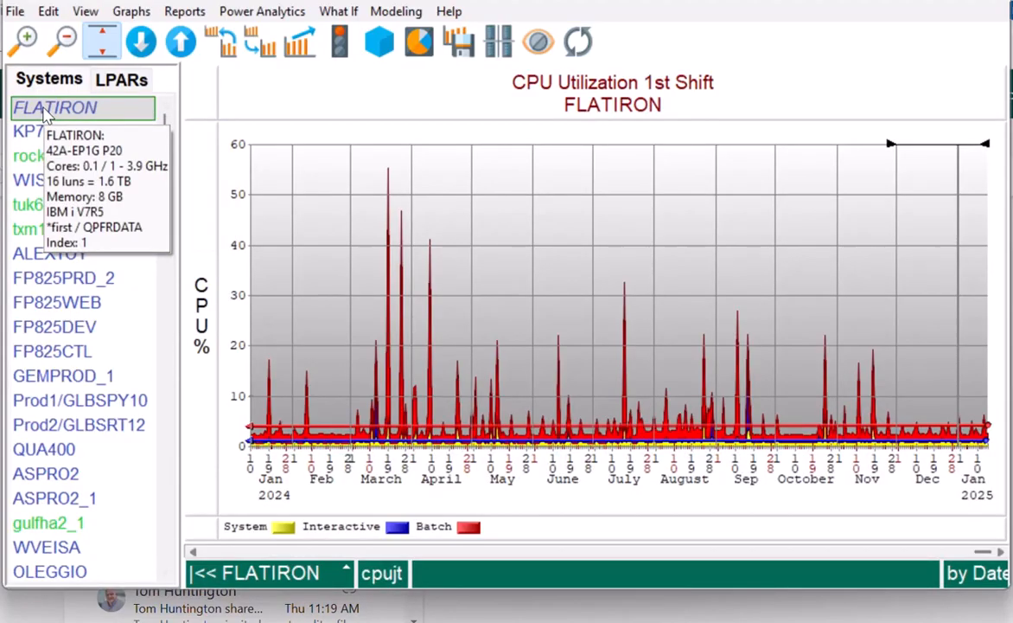
mouse_move(62, 421)
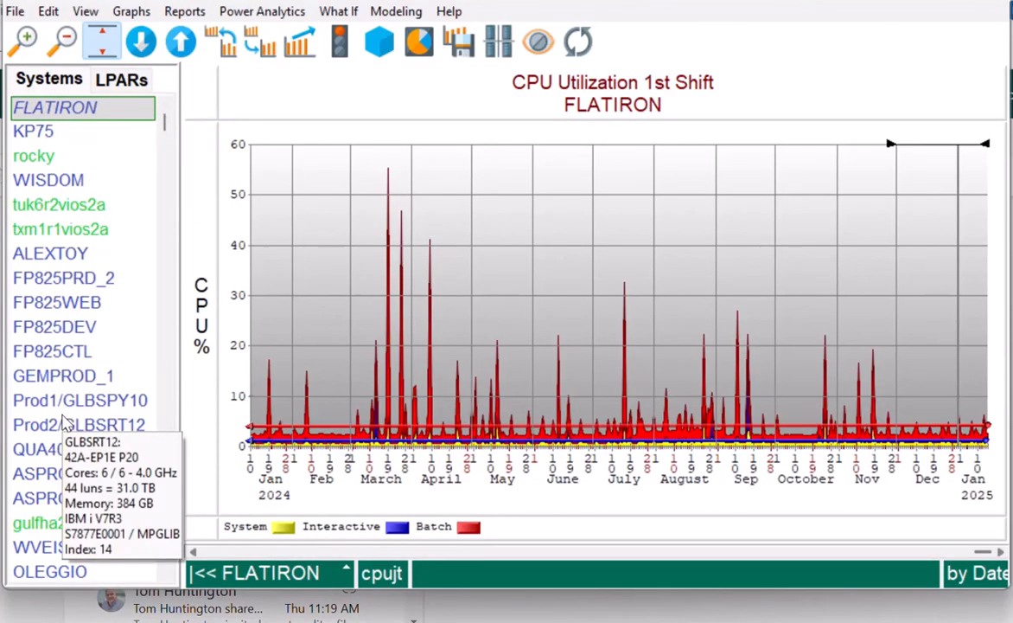
mouse_move(72, 344)
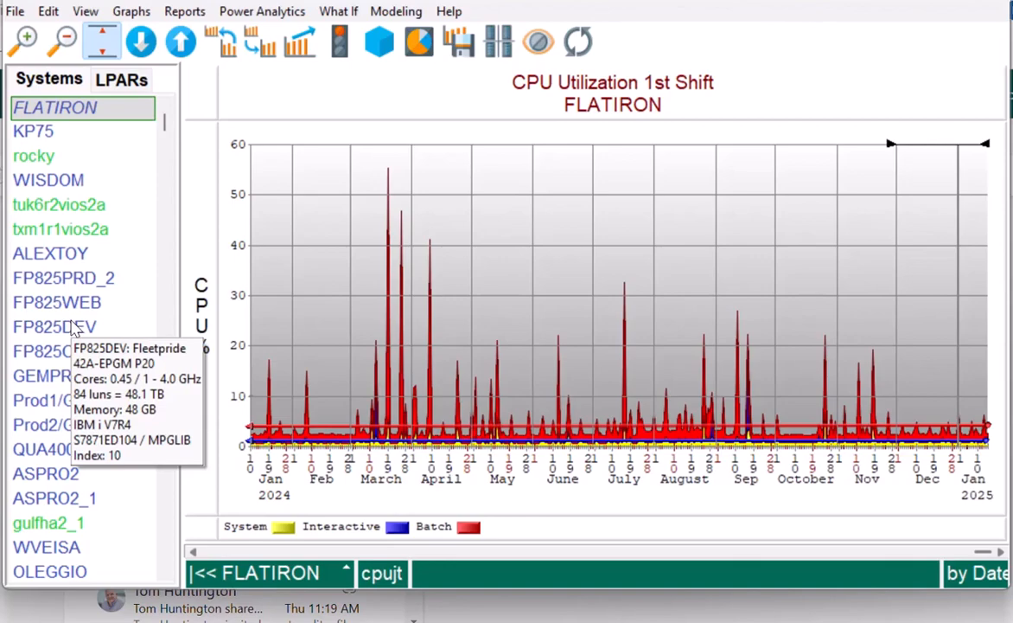
right_click(74, 328)
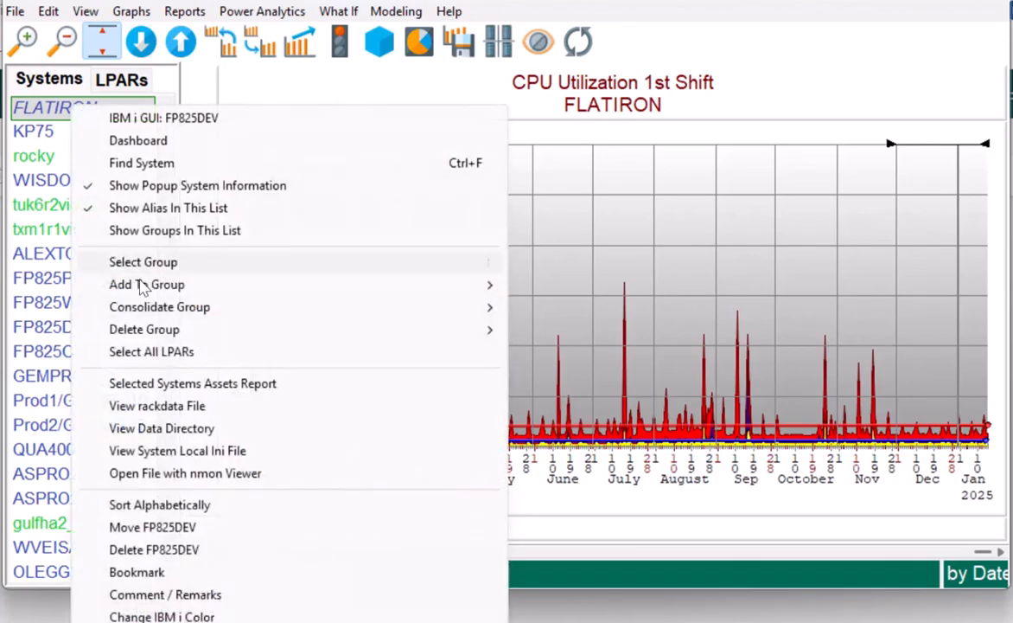
mouse_move(186, 268)
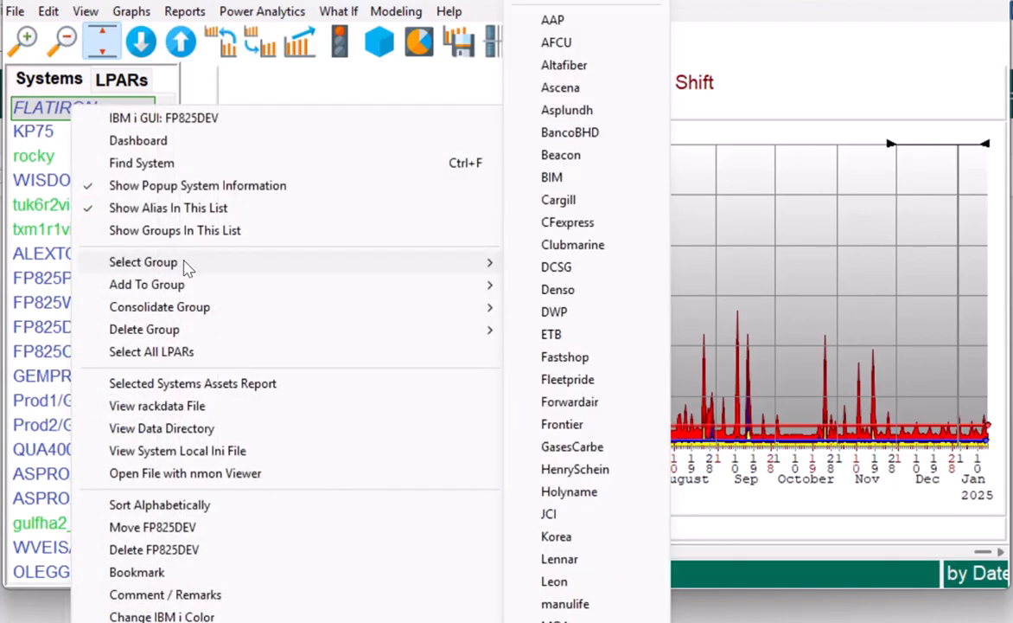
mouse_move(186, 287)
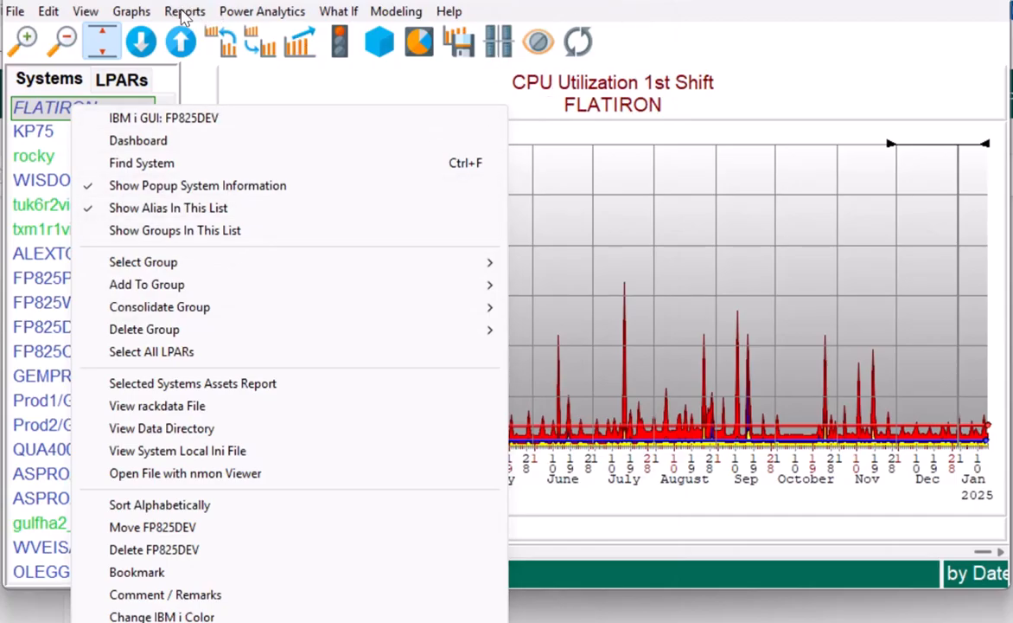
left_click(183, 12)
left_click(183, 12)
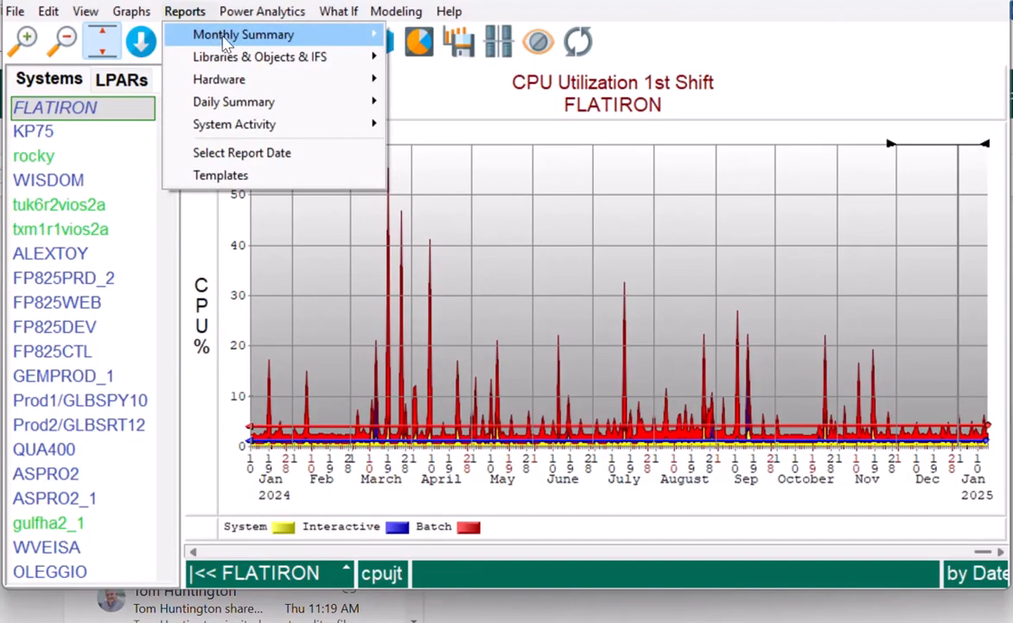
mouse_move(208, 37)
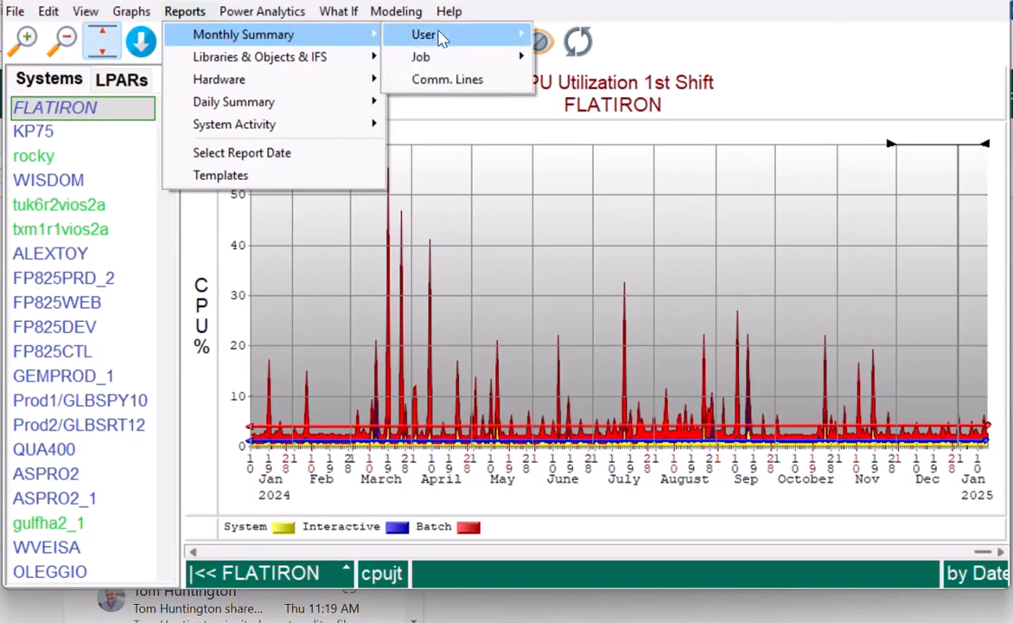
mouse_move(441, 36)
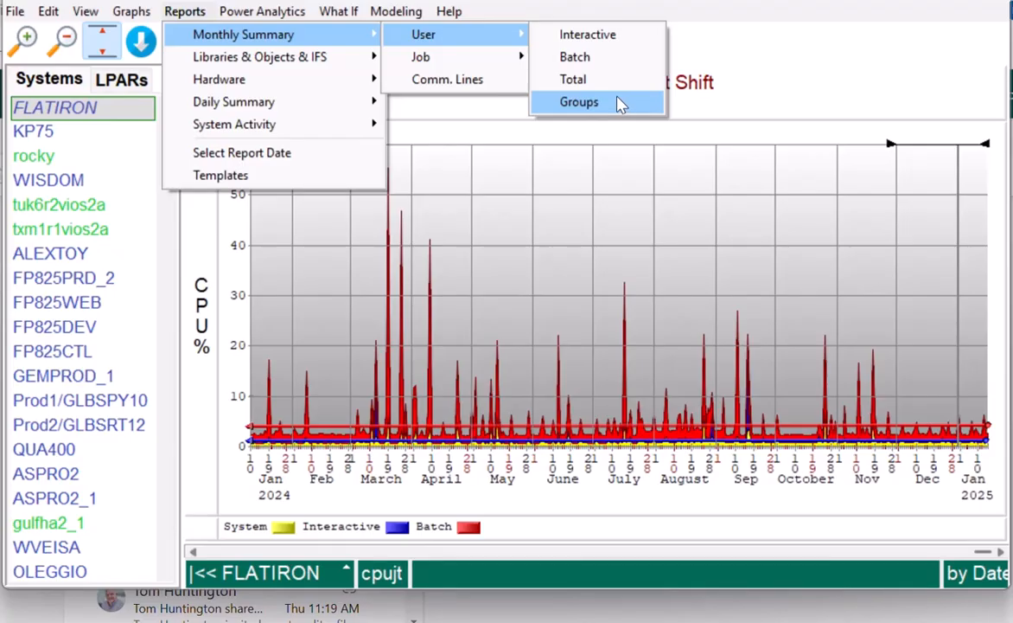
mouse_move(511, 67)
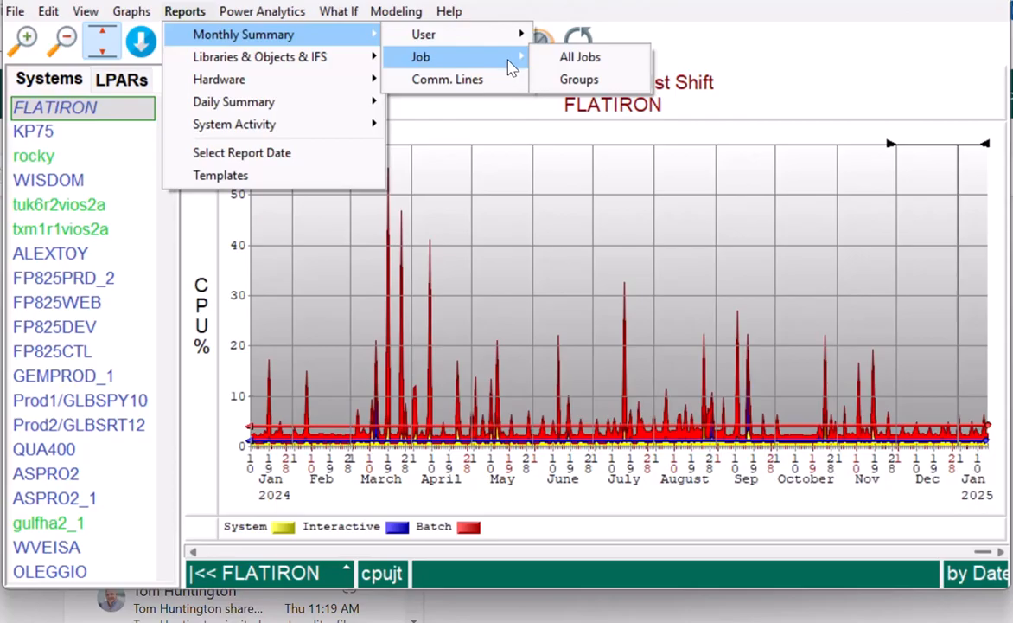
- Open the selection parameters of the graph and report options
left_click(48, 12)
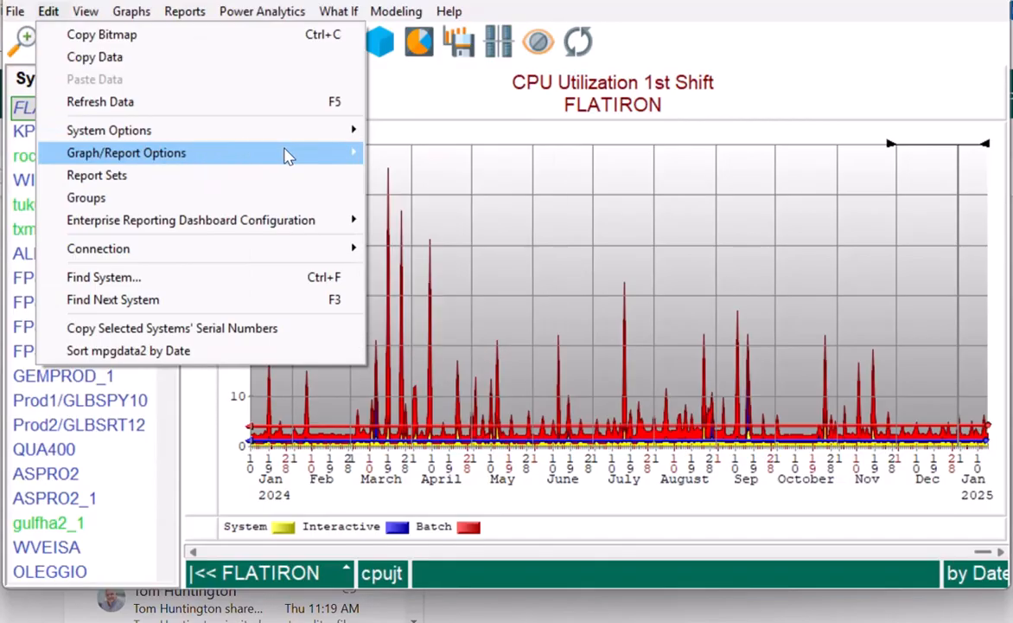
mouse_move(345, 154)
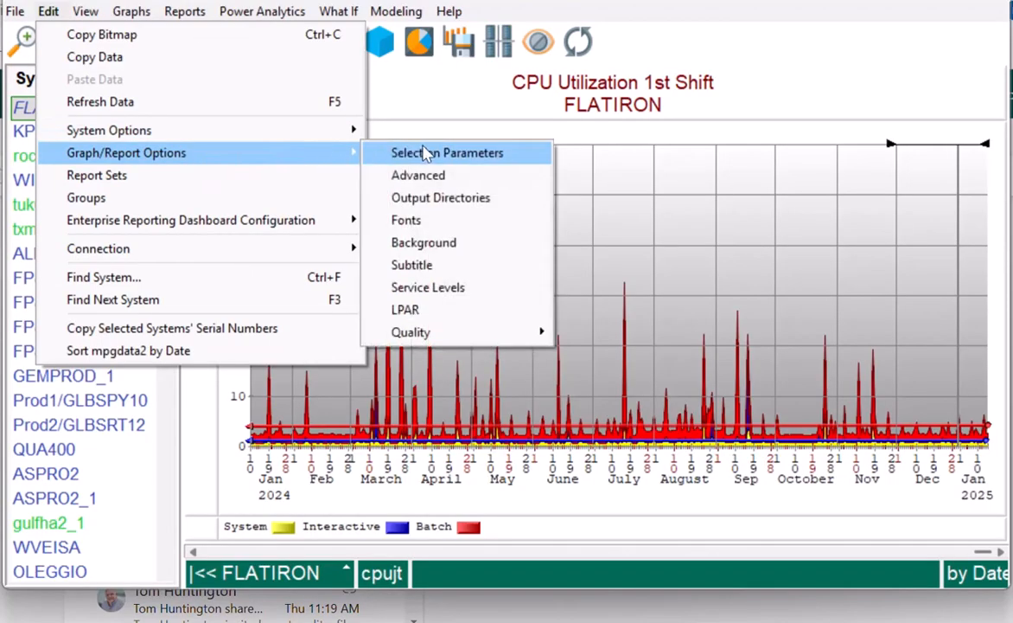
left_click(423, 154)
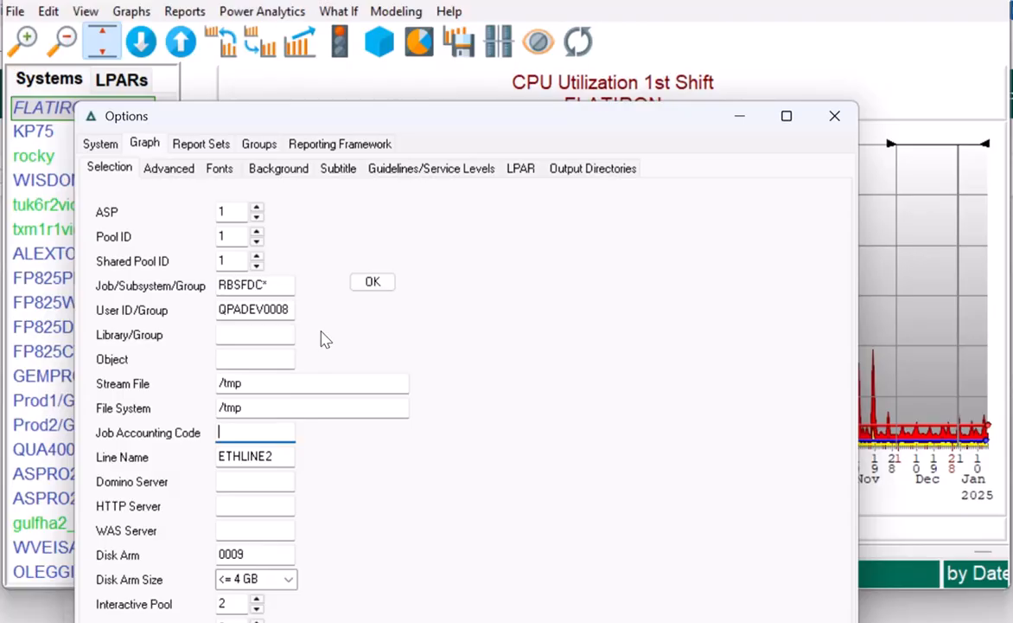
- Close the options and examine the current-day CPU graph choices and the graph settings for data refresh, graph type and vertical grid
left_click(834, 120)
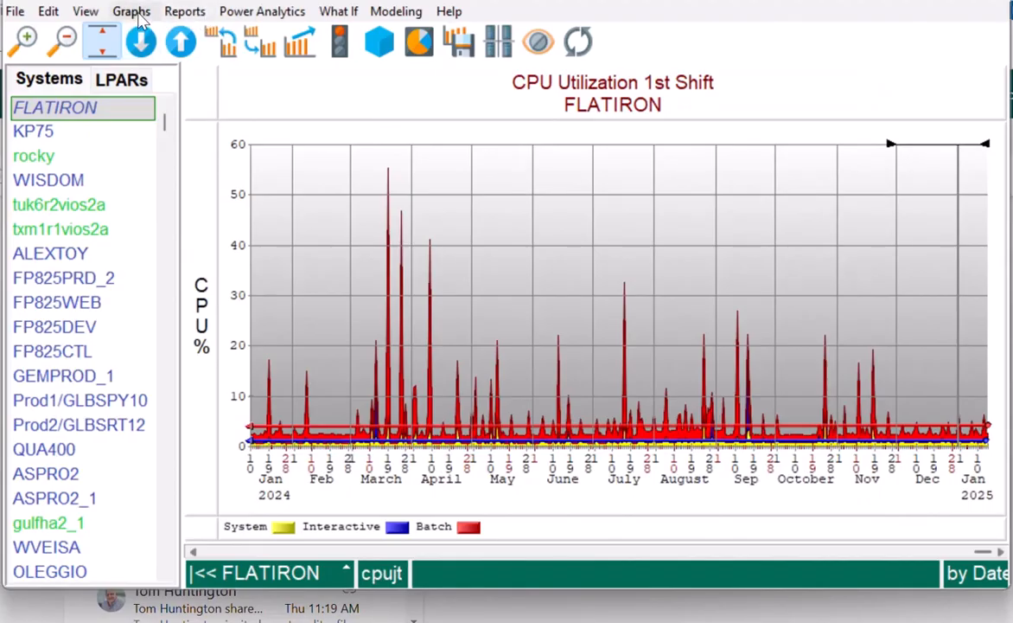
left_click(134, 12)
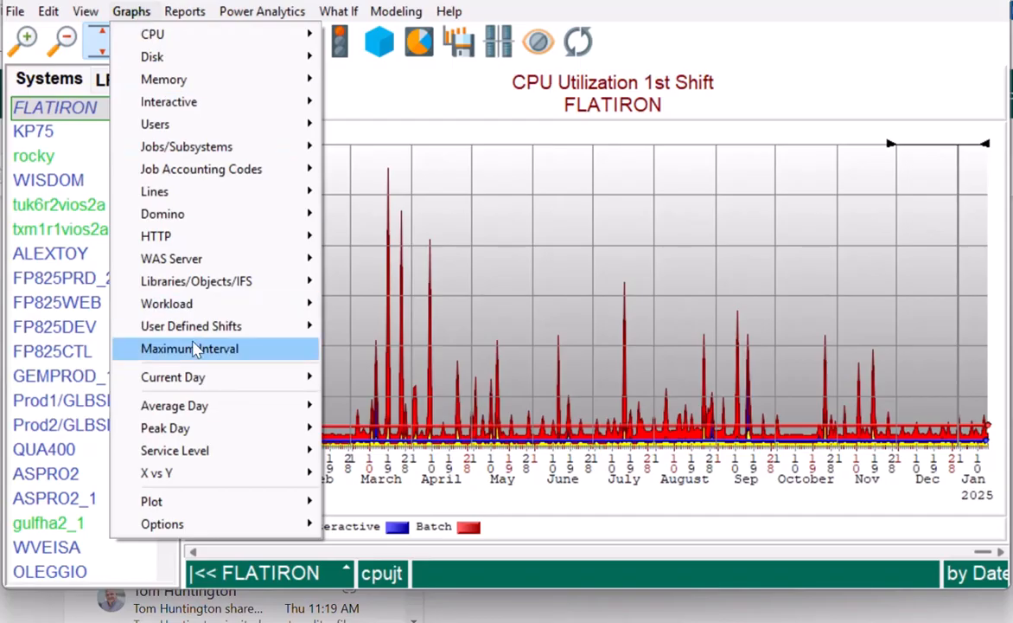
mouse_move(216, 521)
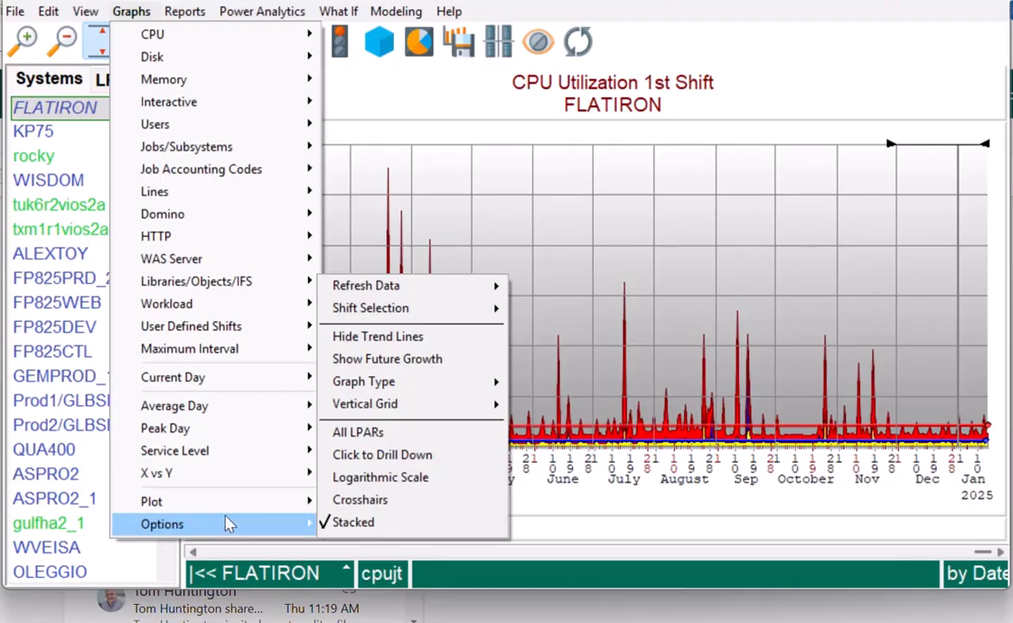
mouse_move(453, 298)
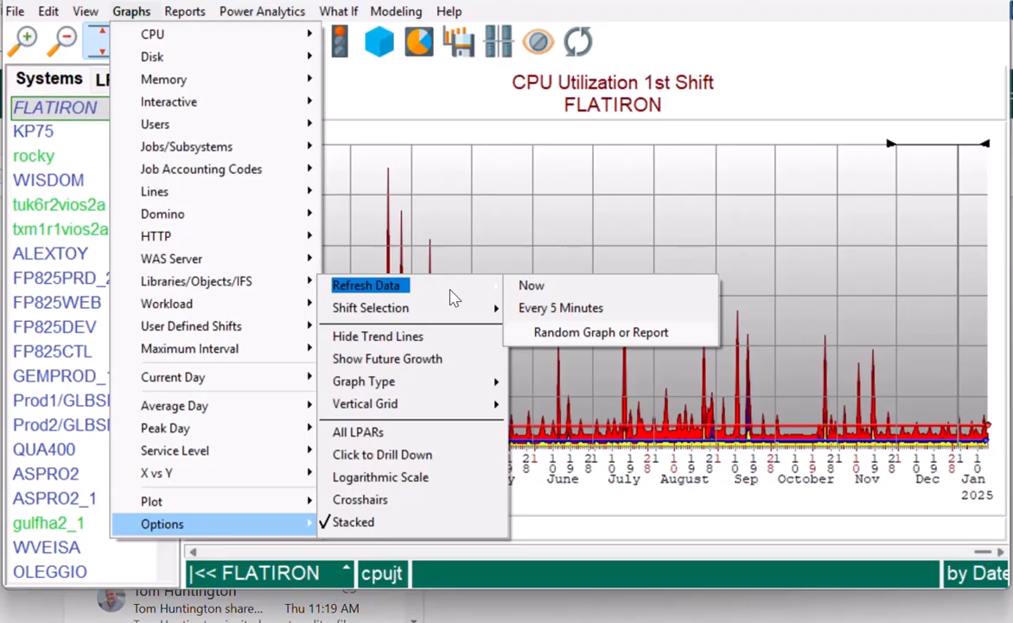
mouse_move(134, 387)
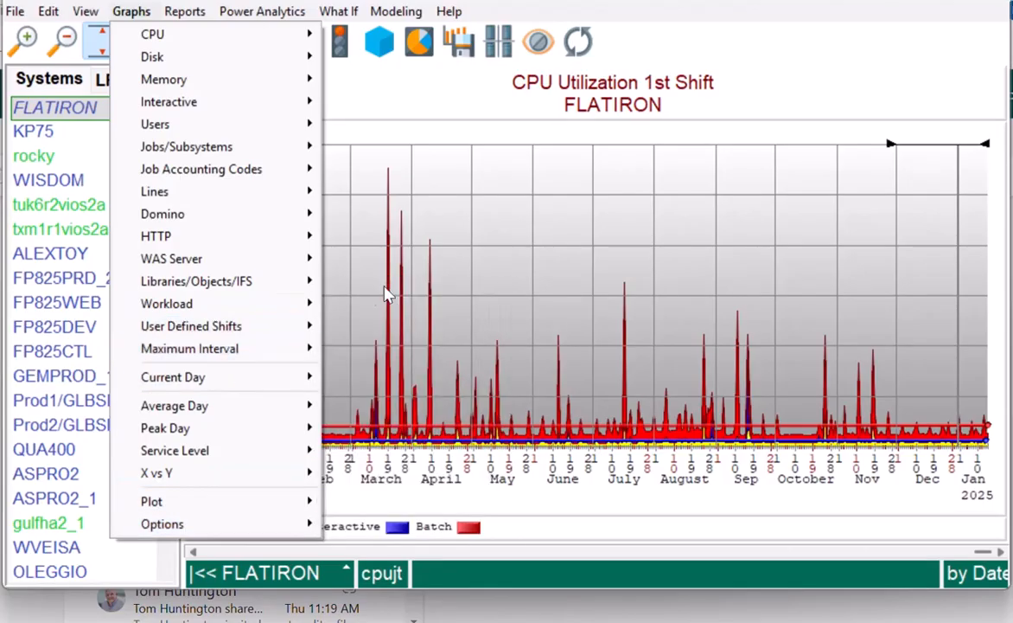
mouse_move(292, 377)
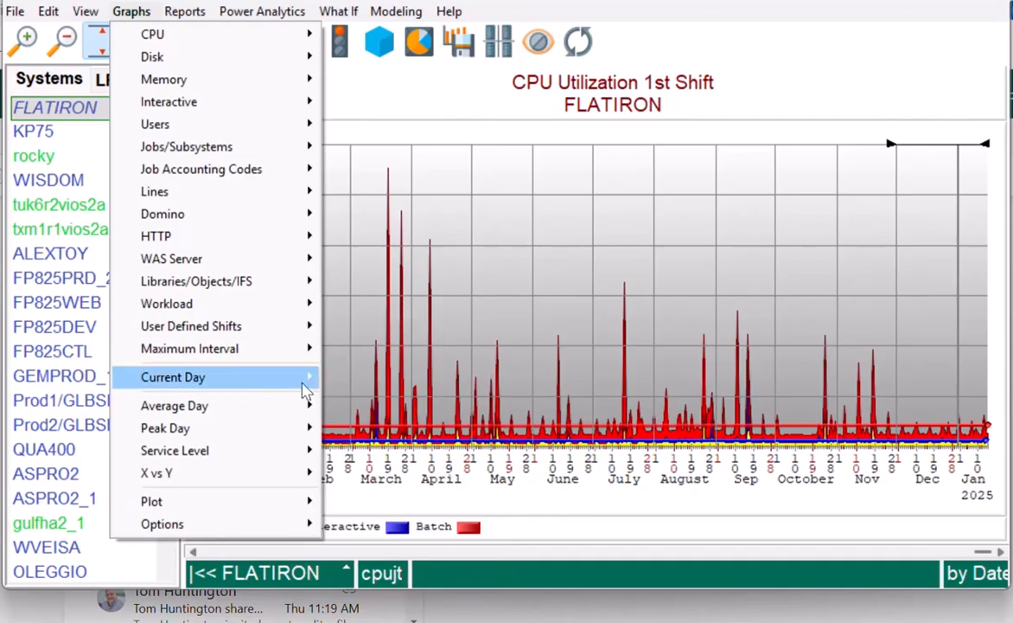
mouse_move(305, 387)
mouse_move(384, 382)
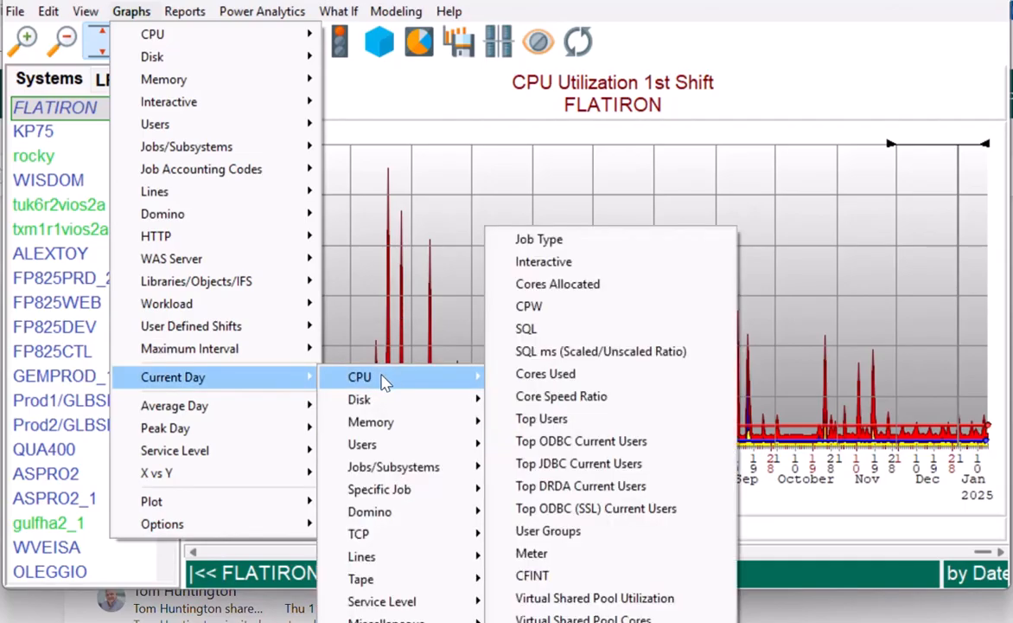
mouse_move(286, 522)
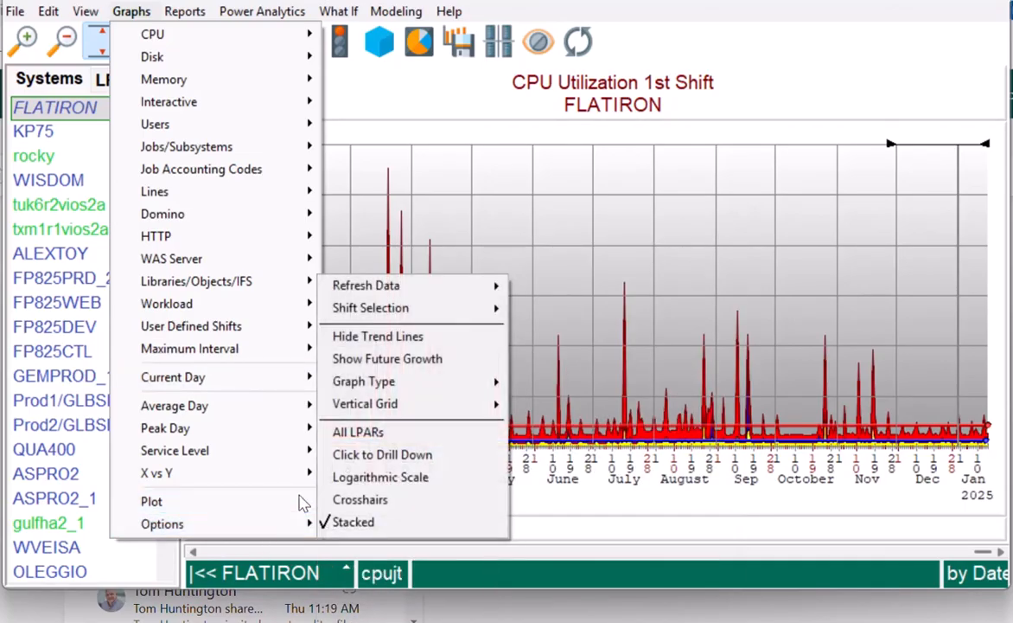
mouse_move(465, 291)
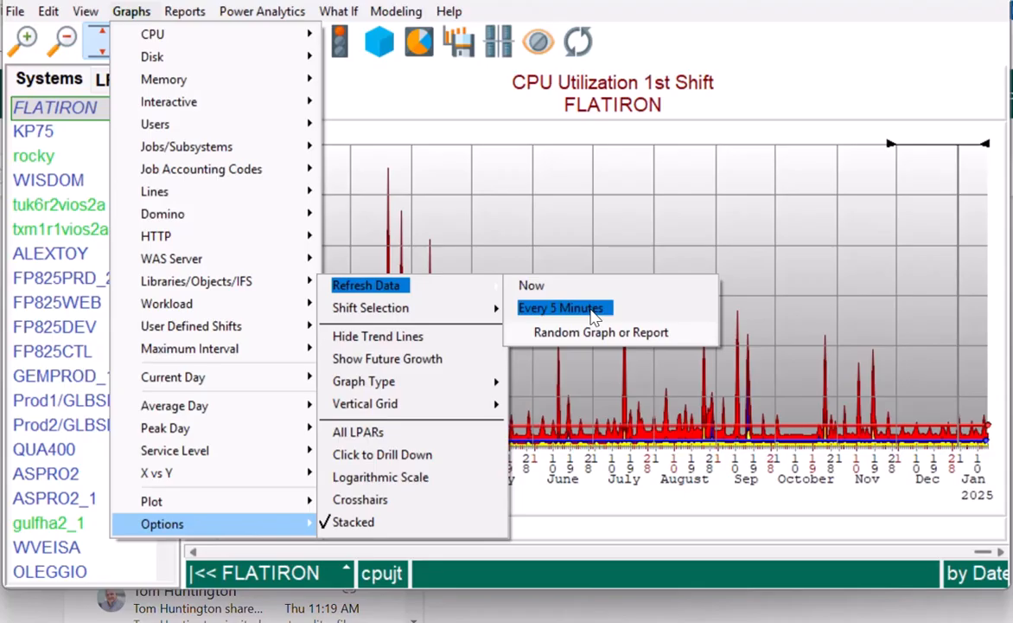
mouse_move(480, 318)
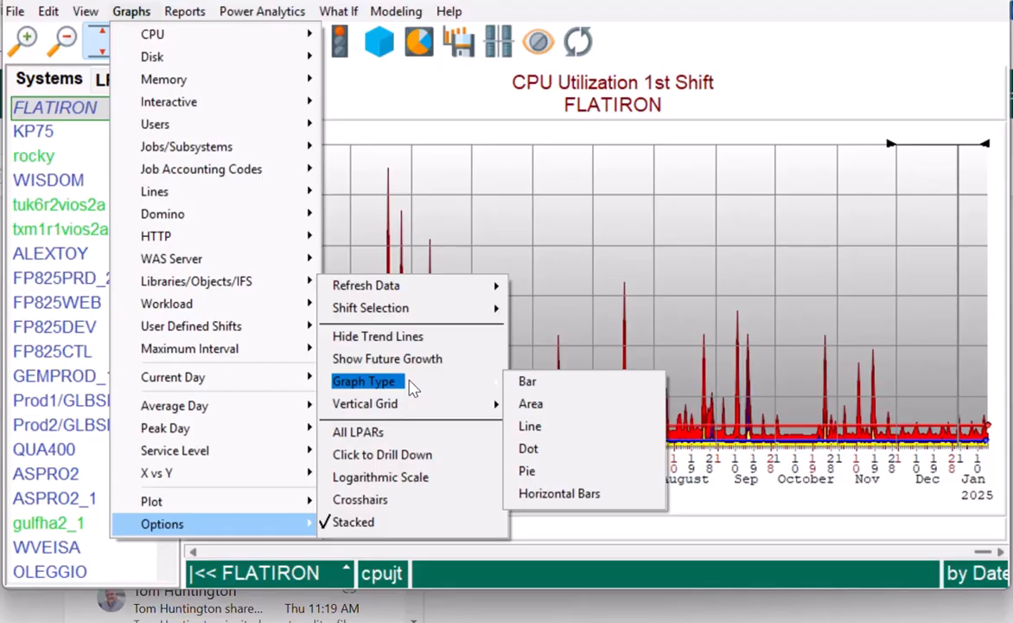
mouse_move(397, 409)
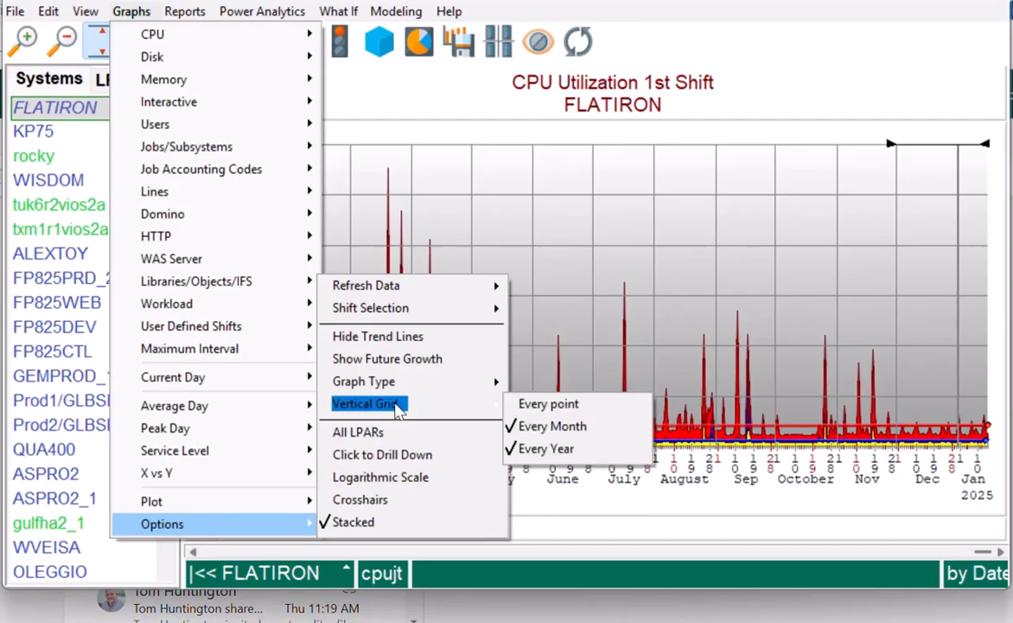